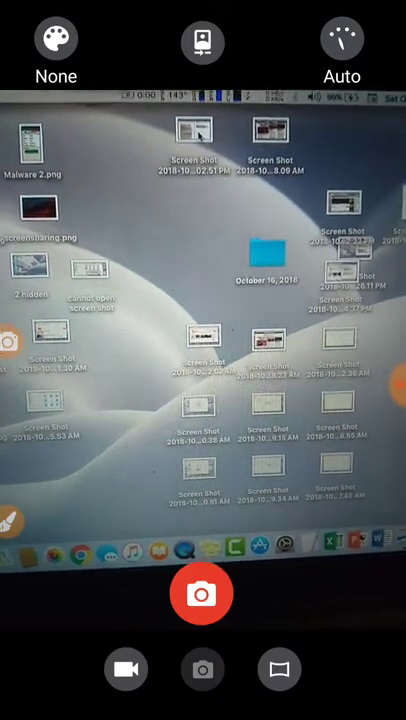
- Select the 02:51 PM screenshot file beside the 'October 16, 2018' folder on the desktop
{"action": "left_click", "coordinate": [200, 128]}
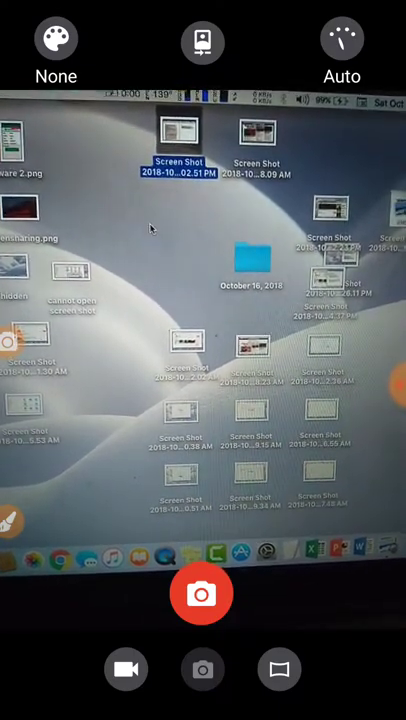
{"action": "left_click", "coordinate": [151, 227]}
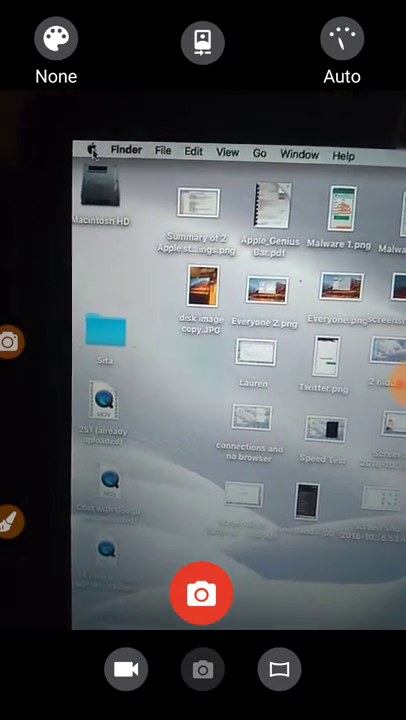
- Open the Apple menu with its system commands, then dismiss it
{"action": "left_click", "coordinate": [92, 152]}
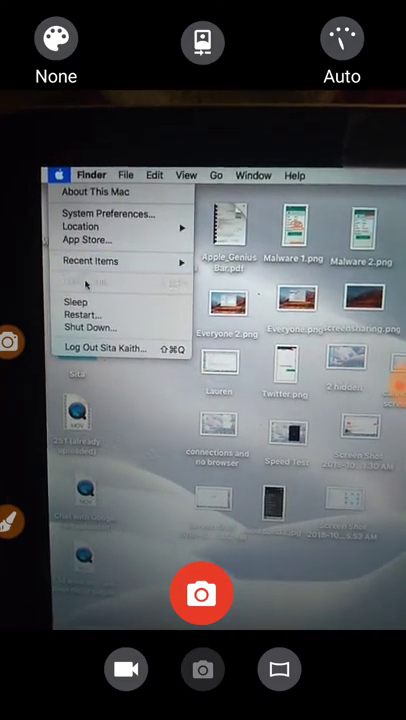
{"action": "left_click", "coordinate": [88, 283]}
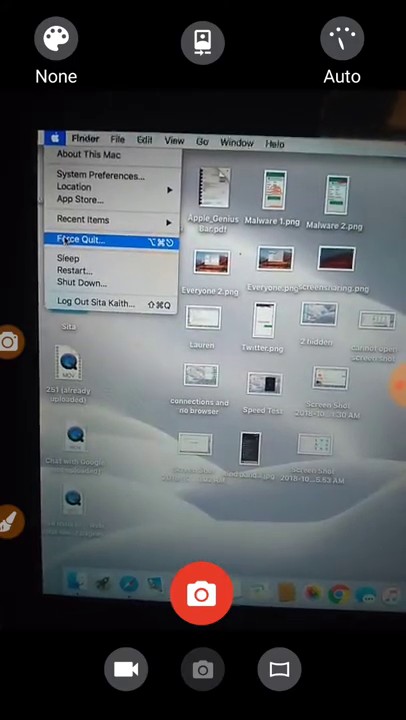
- Reach Force Quit Applications via the Apple menu and Command-Option-Escape, with Microsoft Word selected
{"action": "key", "text": "Escape"}
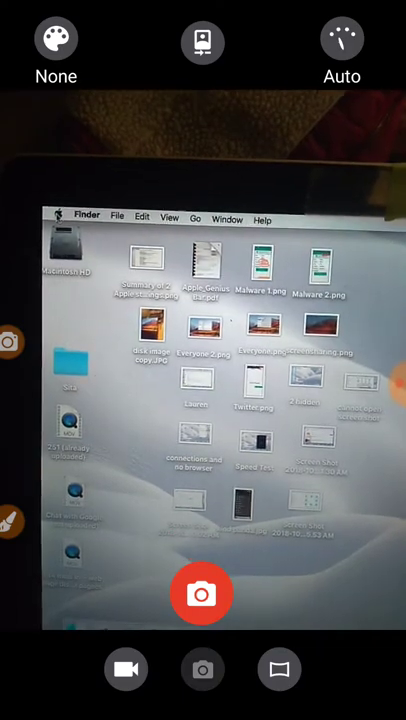
{"action": "left_click", "coordinate": [58, 220]}
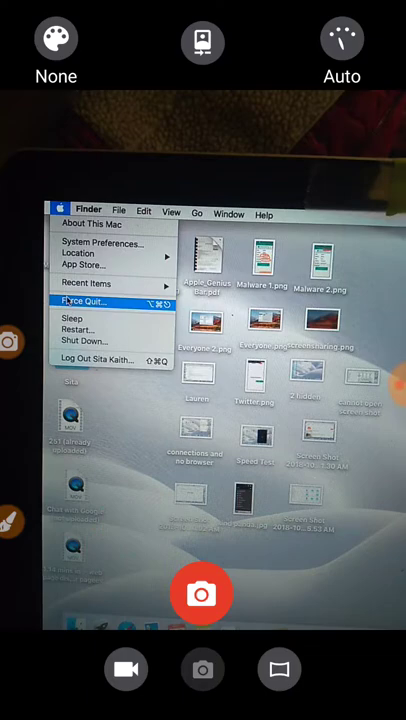
{"action": "left_click", "coordinate": [78, 296]}
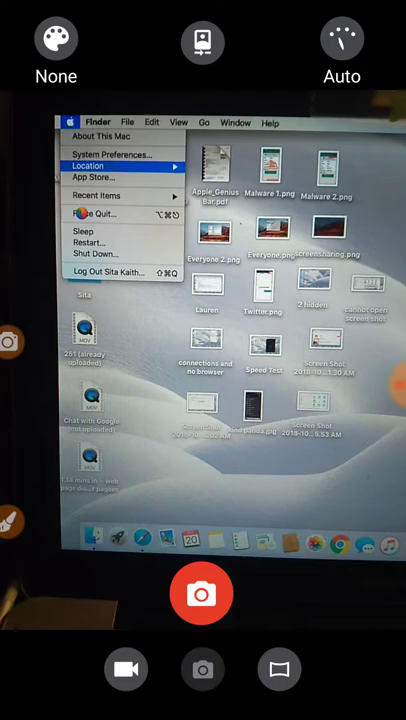
{"action": "key", "text": "Escape"}
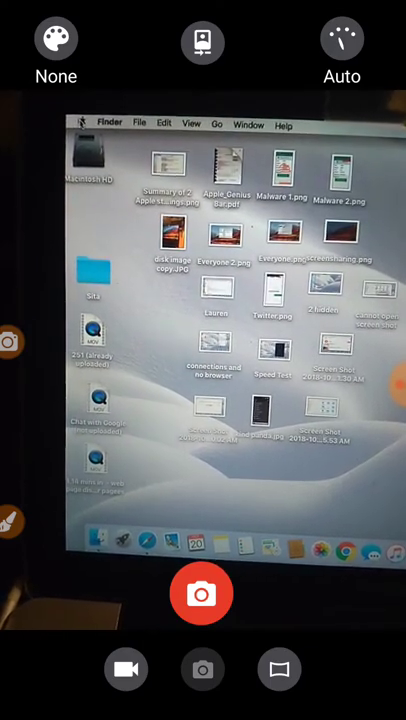
{"action": "left_click", "coordinate": [82, 123]}
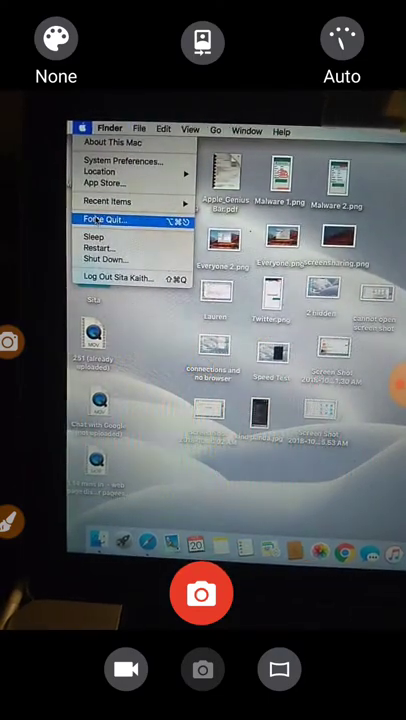
{"action": "left_click", "coordinate": [95, 221]}
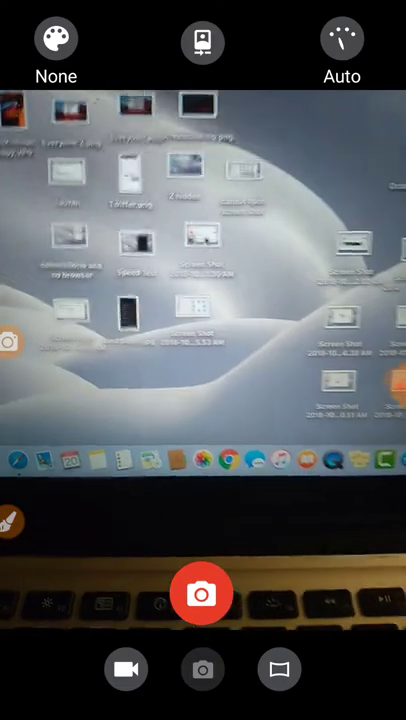
{"action": "key", "text": "super+alt+Escape"}
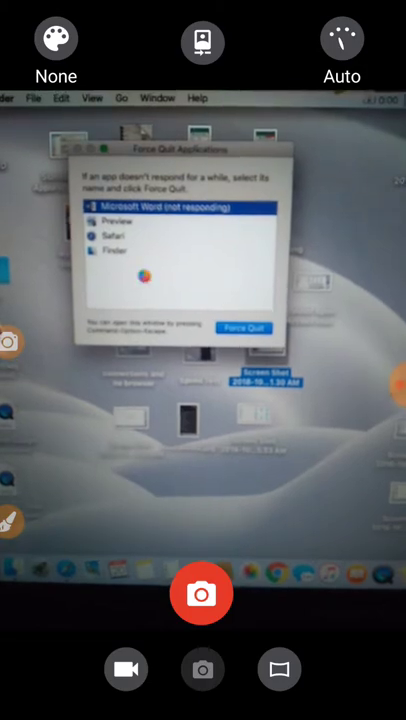
- Force quit the not-responding Microsoft Word
{"action": "key", "text": "Return"}
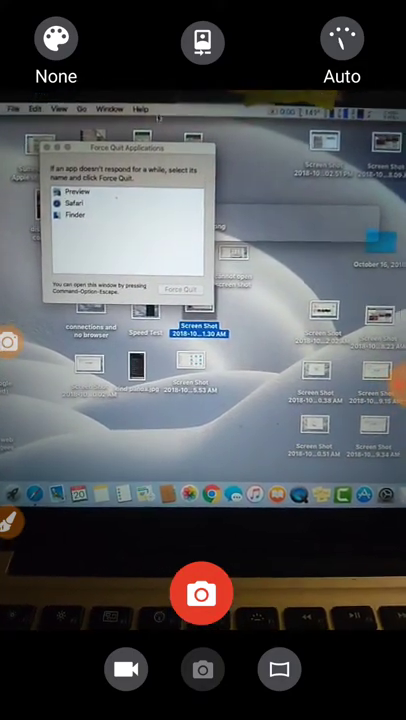
- Reposition the Force Quit window and dismiss Word's force-quit report without reporting
{"action": "left_click_drag", "start_coordinate": [171, 157], "coordinate": [50, 167]}
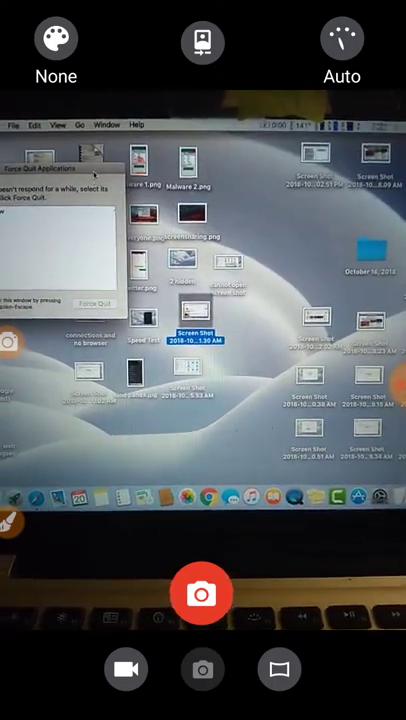
{"action": "left_click_drag", "start_coordinate": [60, 170], "coordinate": [200, 150]}
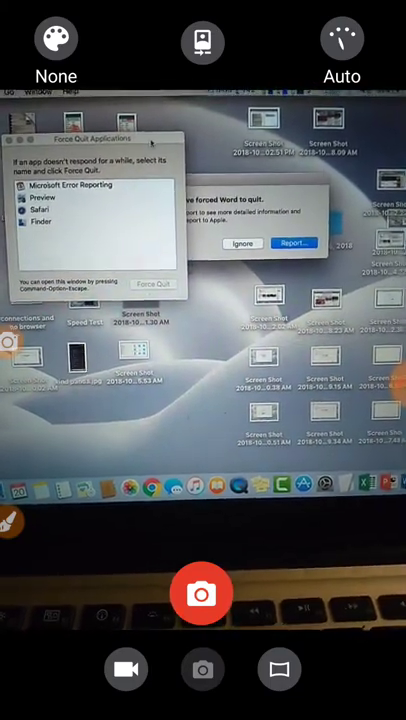
{"action": "left_click_drag", "start_coordinate": [152, 143], "coordinate": [60, 133]}
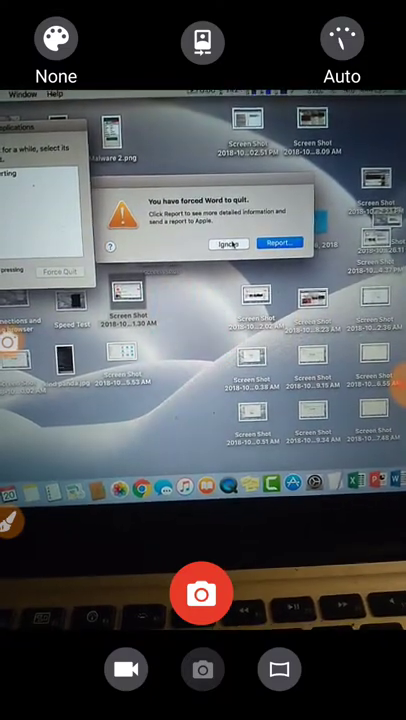
{"action": "left_click", "coordinate": [228, 245]}
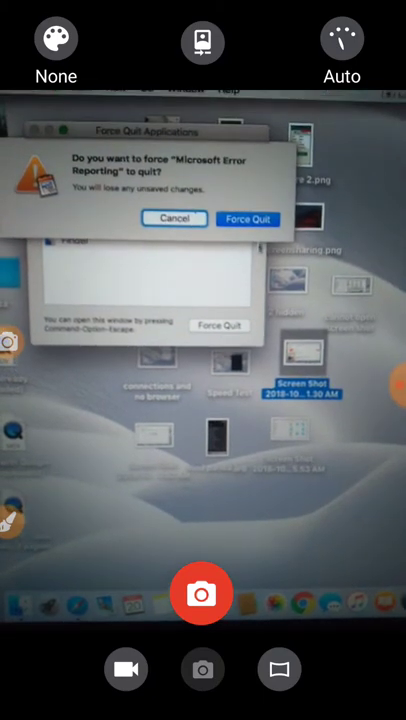
- Confirm force quitting Microsoft Error Reporting
{"action": "left_click", "coordinate": [249, 215]}
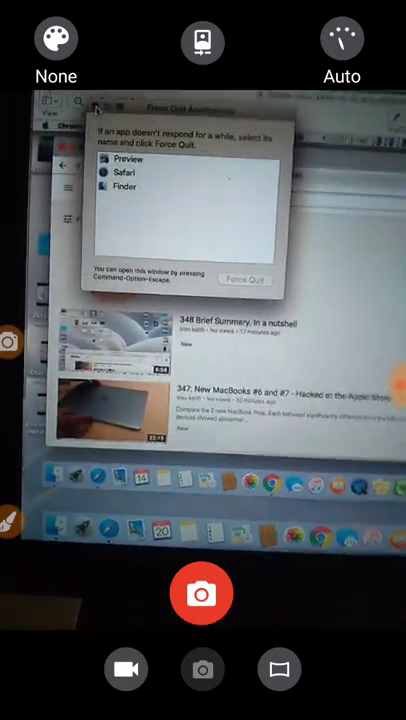
- Close the Force Quit Applications window, revealing the 'sisu kaith' YouTube screenshot in Preview
{"action": "left_click", "coordinate": [96, 97]}
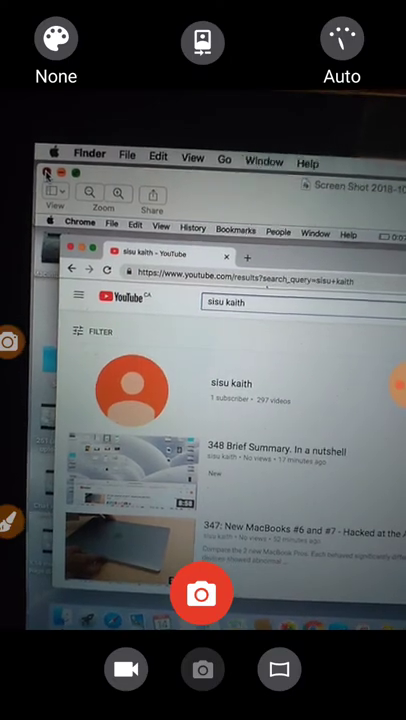
- Close the YouTube screenshot window and show the phone's recent apps
{"action": "left_click", "coordinate": [52, 170]}
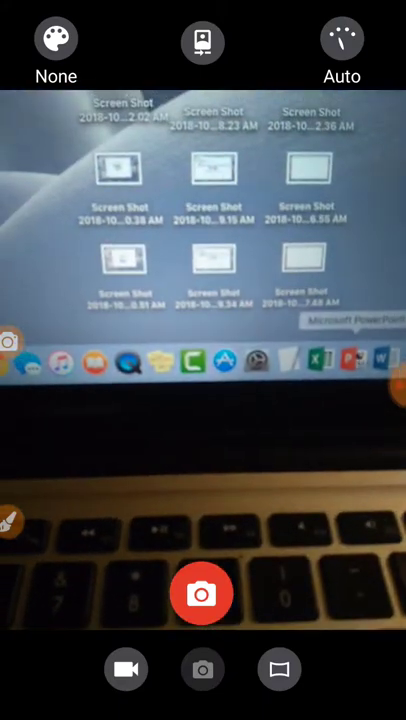
{"action": "key", "text": "alt+Tab"}
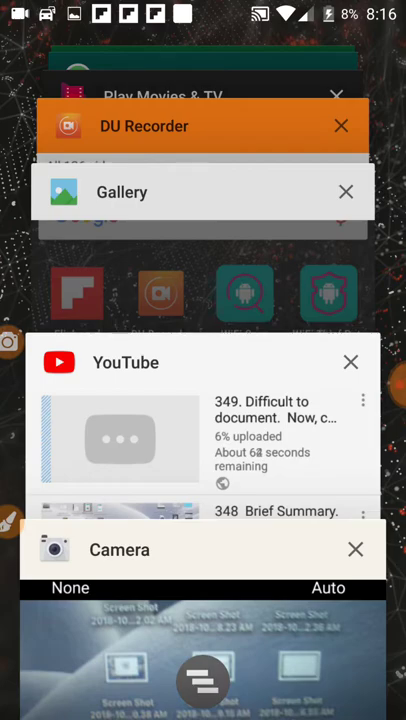
- Return to the phone's Camera app, framing the Microsoft Word label in the Dock
{"action": "left_click", "coordinate": [203, 620]}
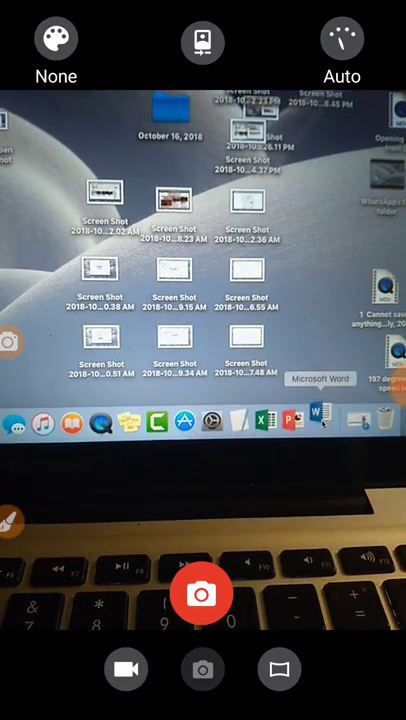
- Launch Microsoft Word from its Dock icon
{"action": "left_click", "coordinate": [319, 422]}
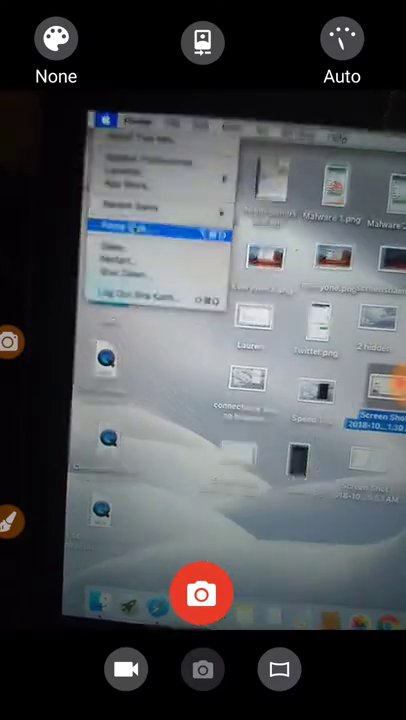
- Open Force Quit Applications from the Apple menu, listing Word, Preview, Safari and Finder
{"action": "left_click", "coordinate": [135, 225]}
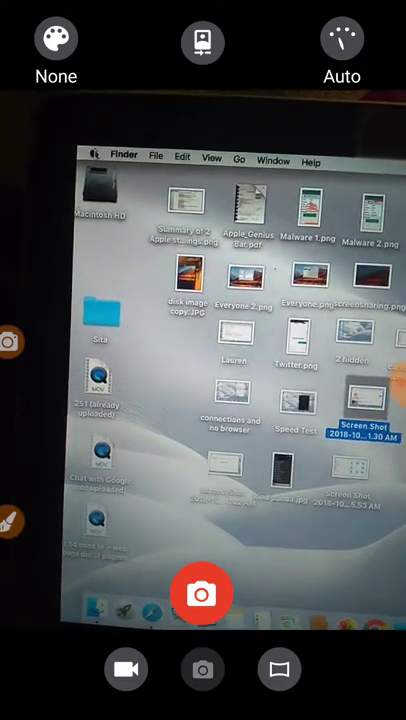
{"action": "left_click", "coordinate": [95, 152]}
{"action": "mouse_move", "coordinate": [118, 233]}
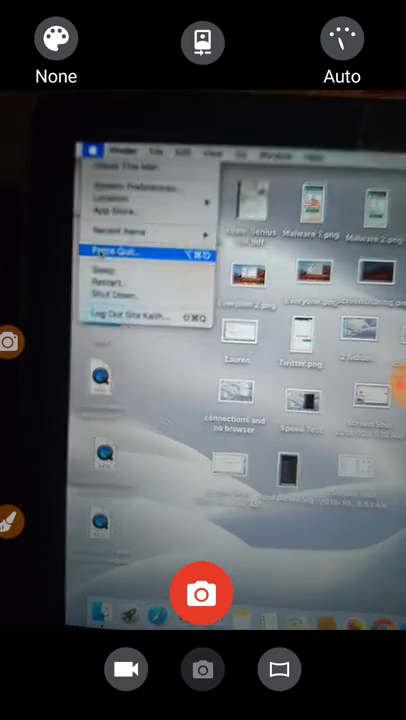
{"action": "left_click", "coordinate": [110, 254]}
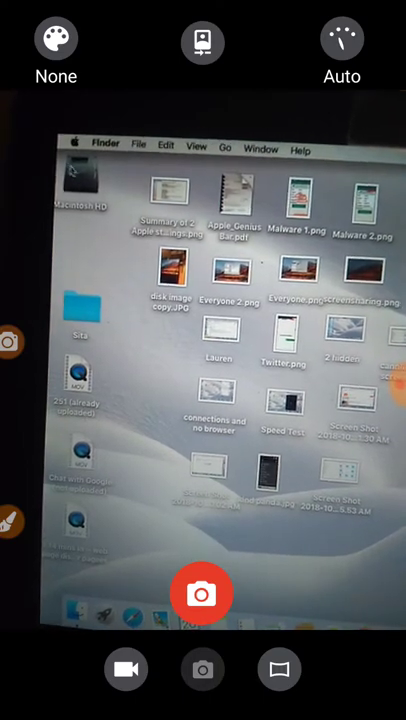
{"action": "left_click", "coordinate": [76, 145]}
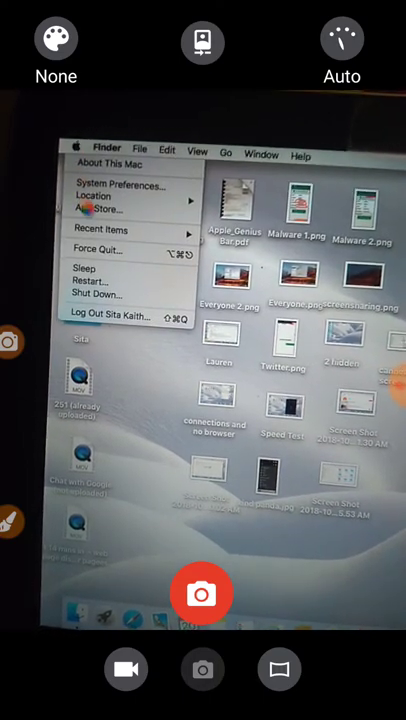
{"action": "key", "text": "Escape"}
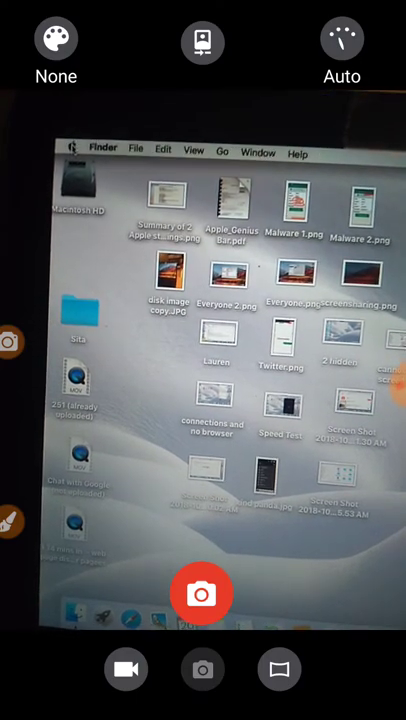
{"action": "left_click", "coordinate": [73, 150]}
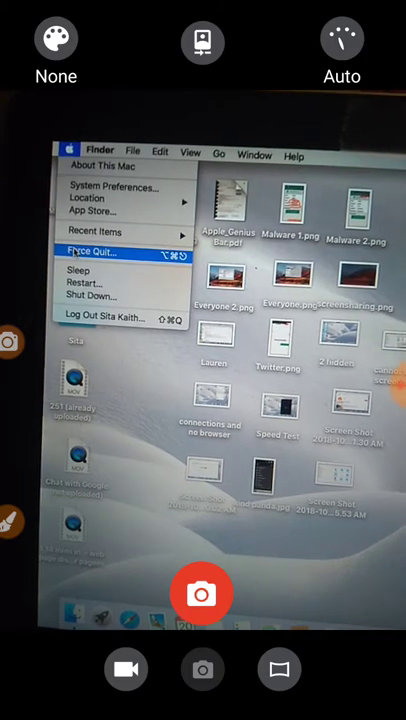
{"action": "left_click", "coordinate": [73, 252]}
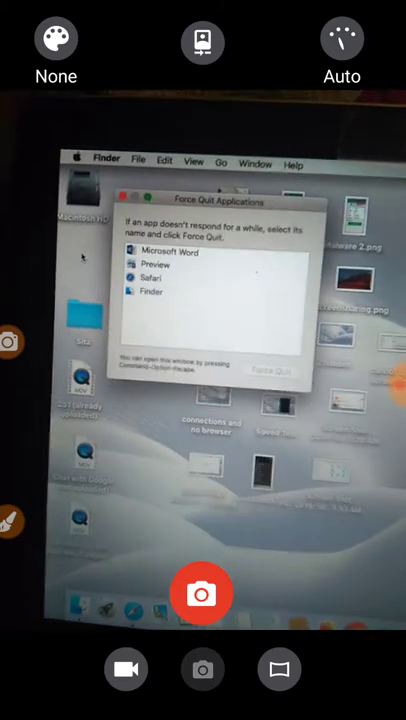
- Select Microsoft Word in the Force Quit Applications list
{"action": "left_click", "coordinate": [150, 287]}
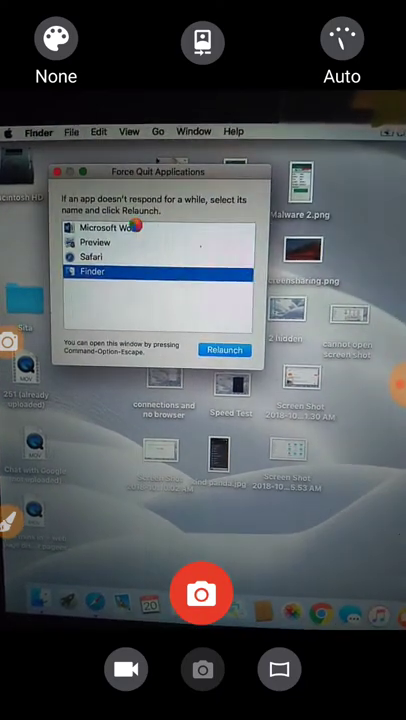
{"action": "left_click", "coordinate": [145, 234]}
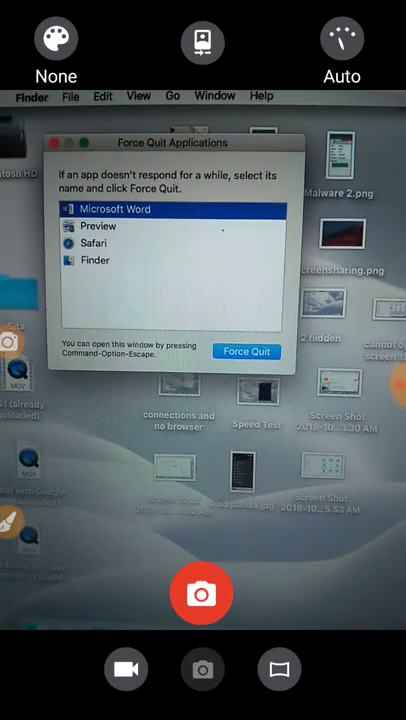
- Force quit Safari and confirm, leaving Word, Preview and Finder listed
{"action": "left_click", "coordinate": [88, 236]}
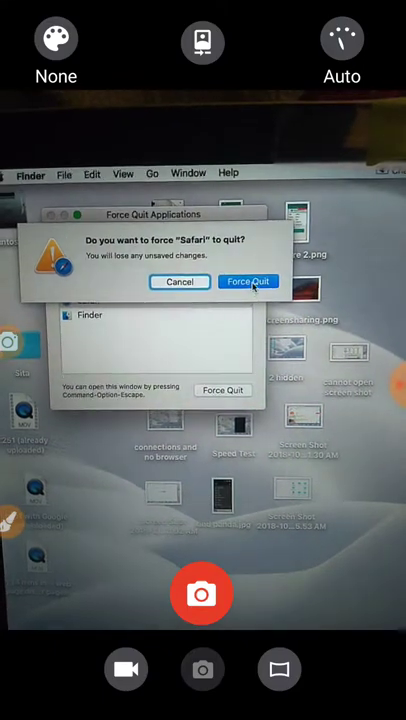
{"action": "left_click", "coordinate": [242, 280]}
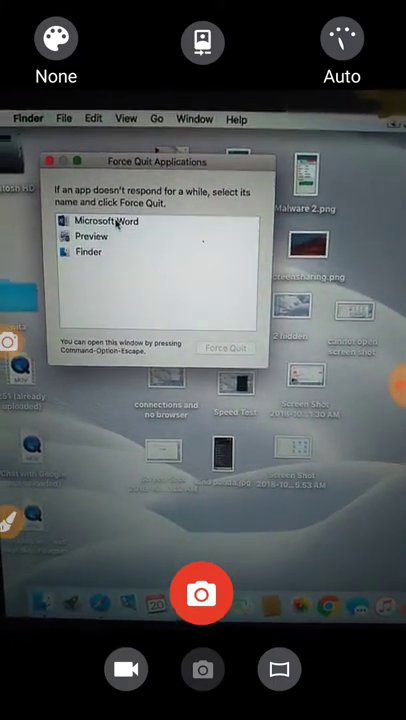
- Force quit the not-responding Microsoft Word and confirm in the sheet
{"action": "left_click", "coordinate": [117, 225]}
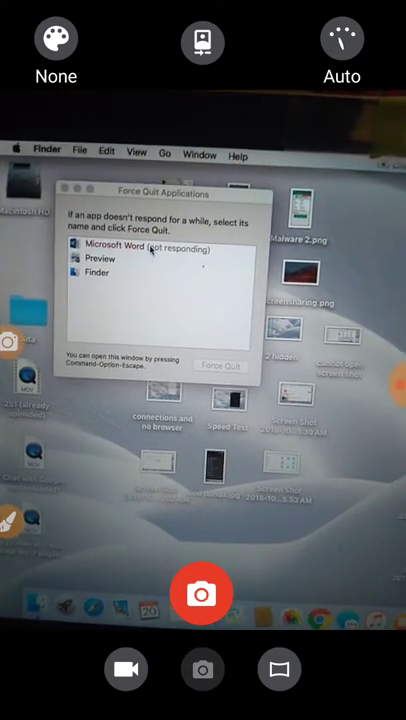
{"action": "left_click", "coordinate": [143, 258]}
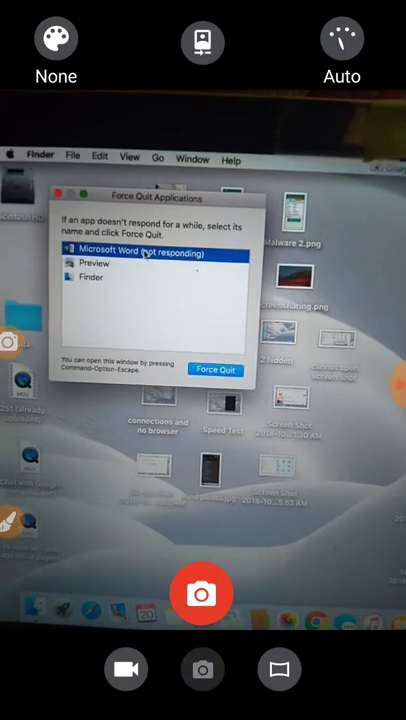
{"action": "left_click", "coordinate": [216, 374]}
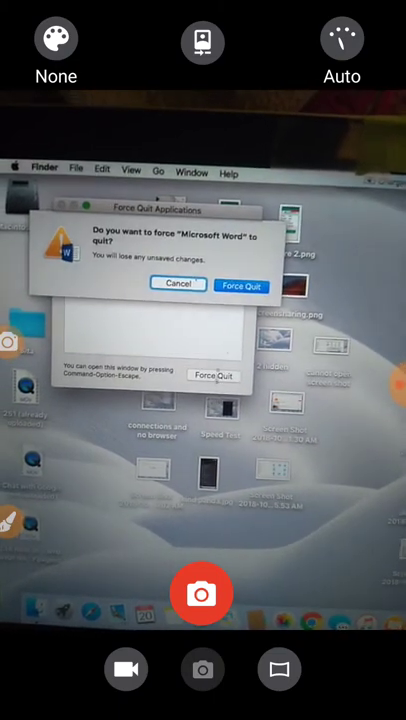
{"action": "left_click", "coordinate": [244, 292]}
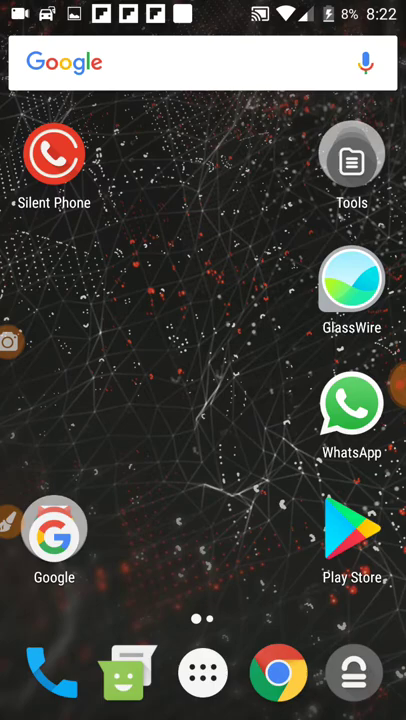
- Launch YouTube from the Google folder via the phone's app drawer
{"action": "left_click", "coordinate": [202, 672]}
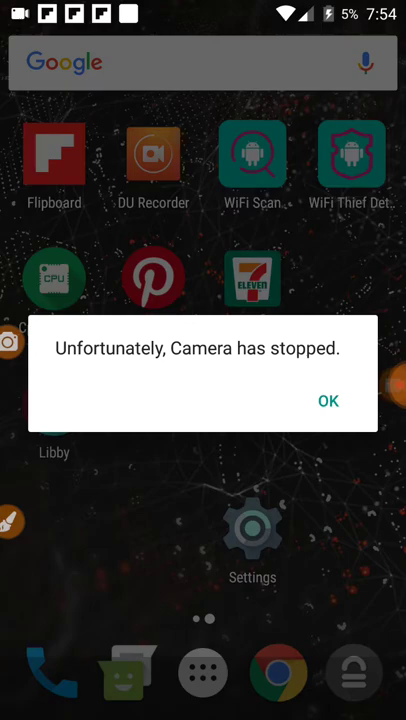
{"action": "left_click_drag", "start_coordinate": [396, 390], "coordinate": [380, 570]}
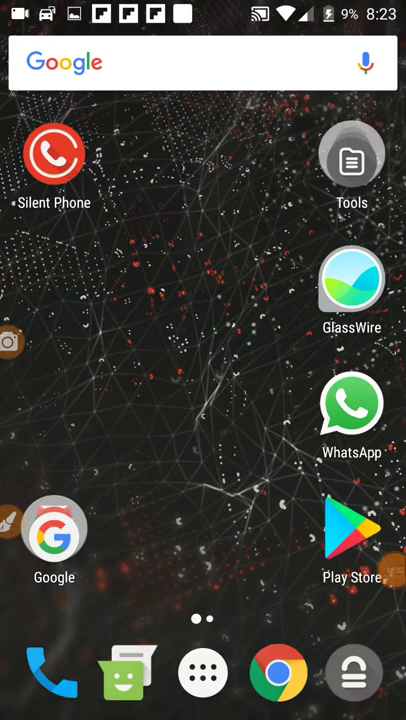
{"action": "left_click", "coordinate": [53, 530]}
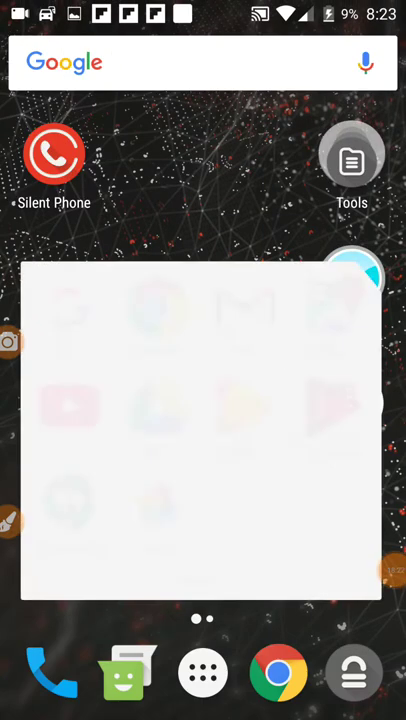
{"action": "left_click", "coordinate": [71, 405]}
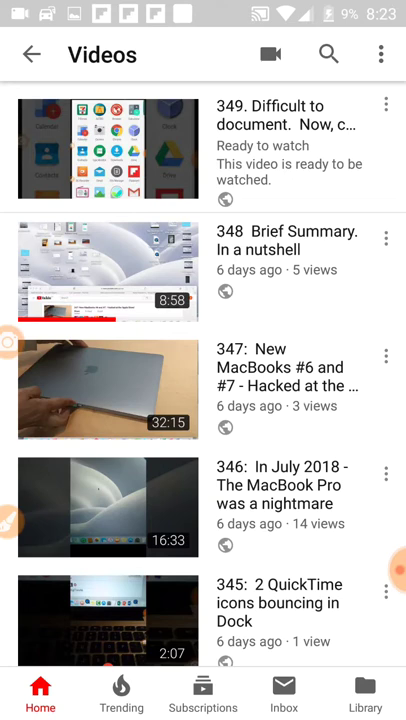
- Pull-to-refresh the Videos list so video 349 shows 2:30, posted 17 minutes ago
{"action": "left_click_drag", "start_coordinate": [200, 150], "coordinate": [200, 400]}
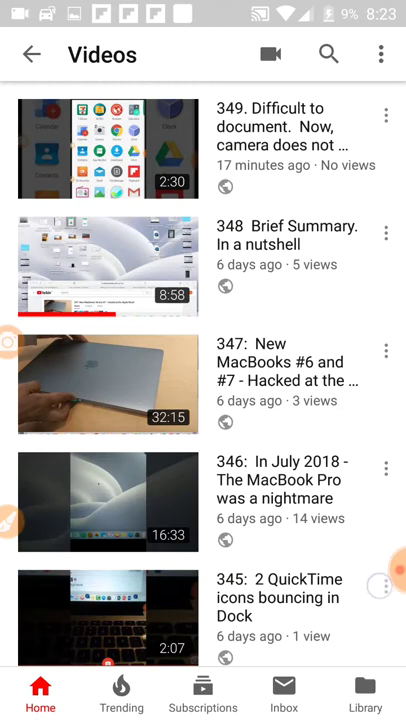
{"action": "left_click", "coordinate": [395, 570]}
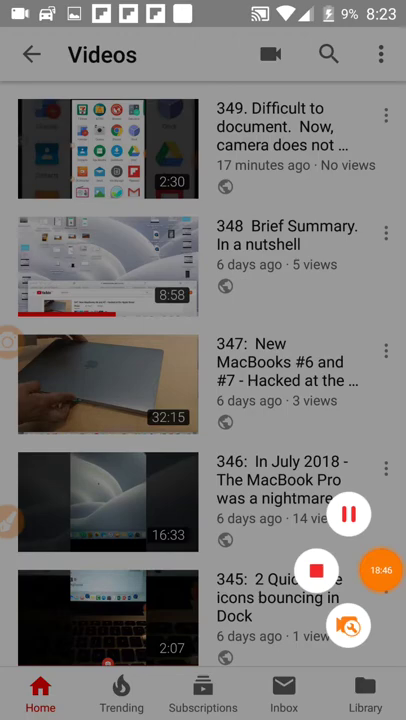
{"action": "left_click", "coordinate": [381, 570]}
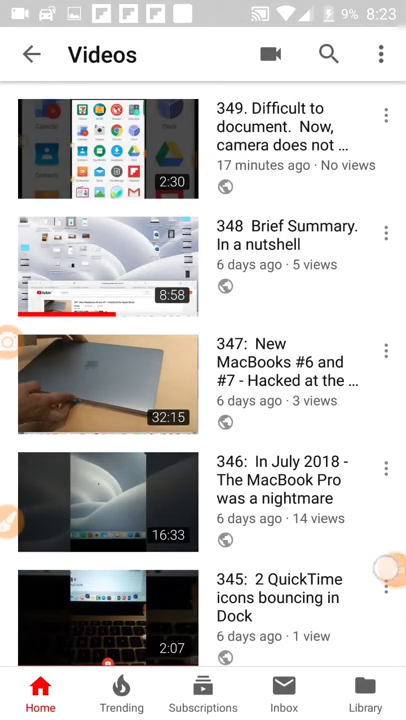